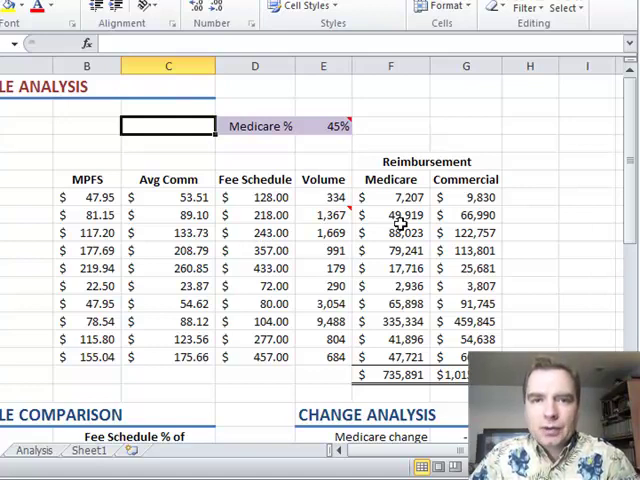
Check the 88,023 formula, select the 45% Medicare cell E3, and show the Review tools
left_click(398, 230)
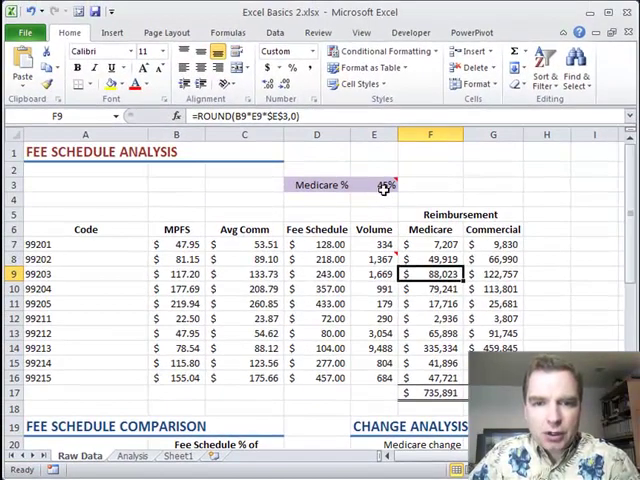
right_click(383, 186)
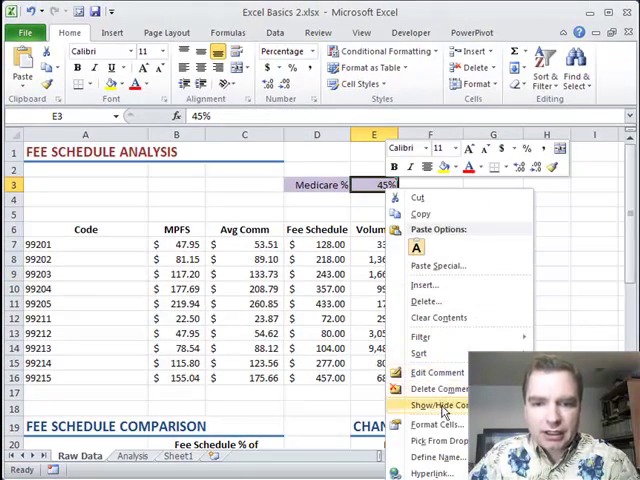
key("Escape")
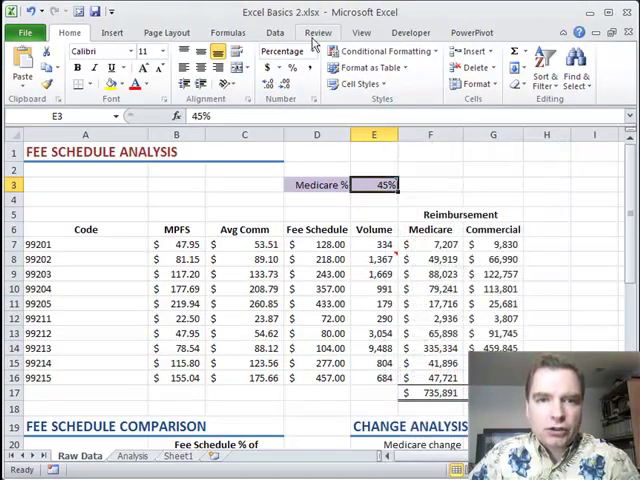
left_click(318, 33)
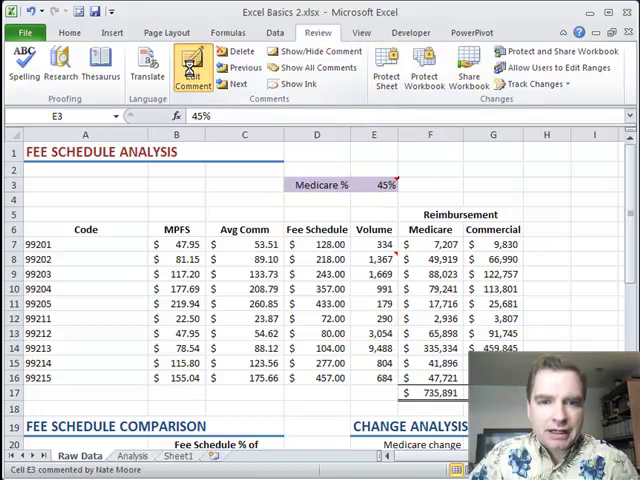
Add Tom as the source of the 2012 Payer Mix spreadsheet to the Medicare comment
left_click(190, 70)
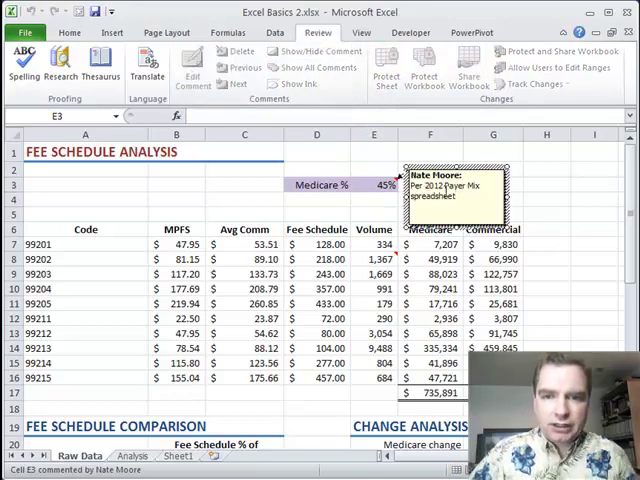
type(" I go")
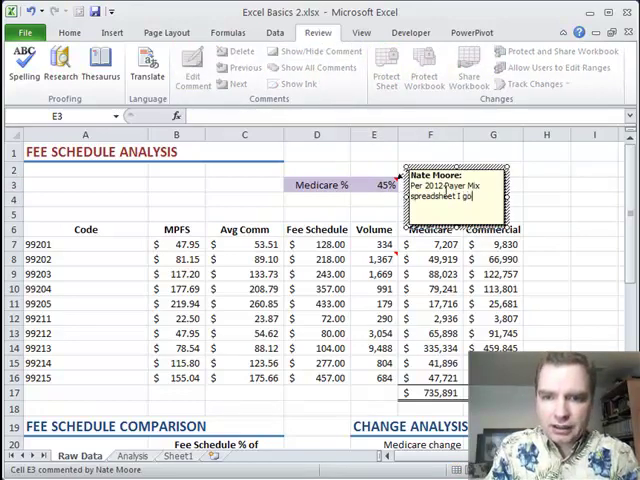
type("t from Tom")
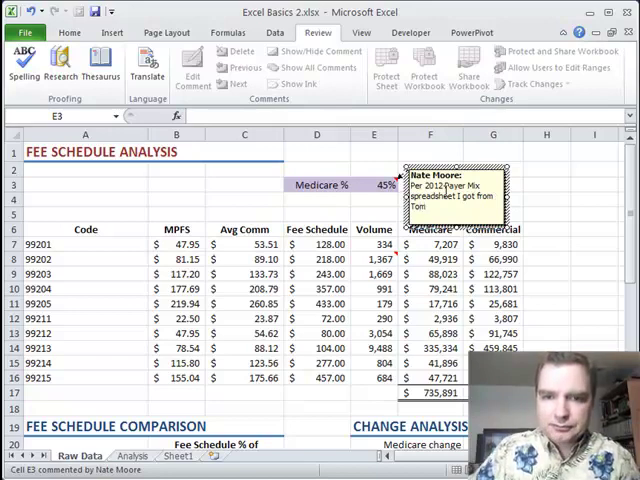
left_click(244, 229)
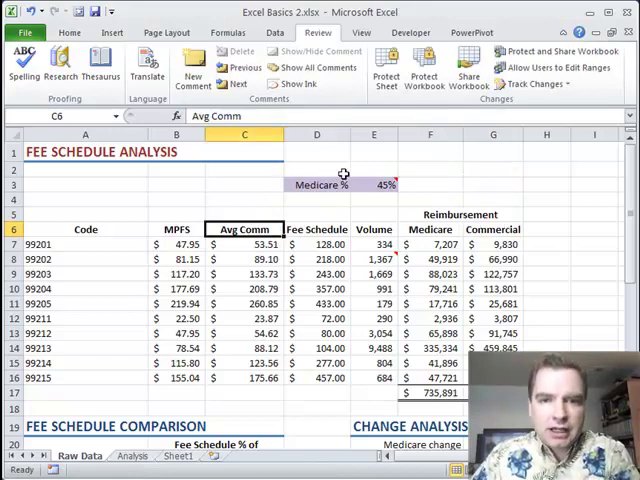
mouse_move(375, 185)
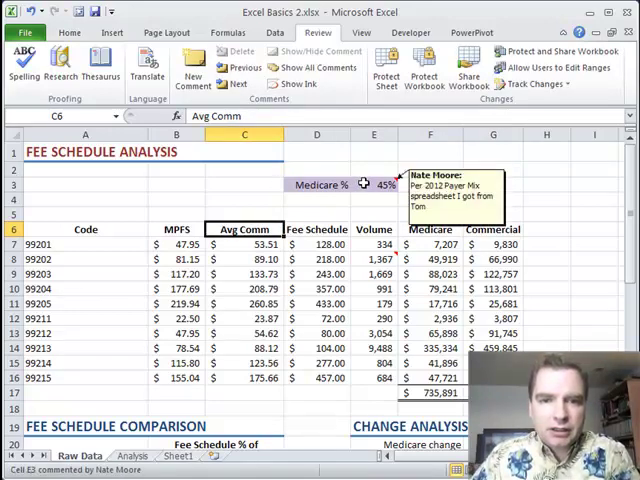
left_click(364, 186)
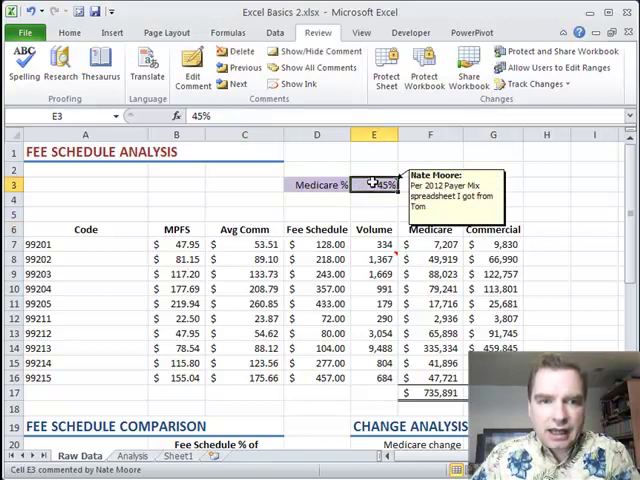
left_click(165, 184)
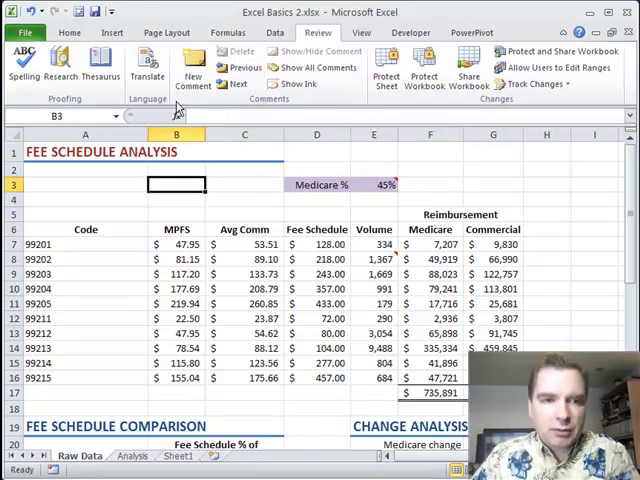
Attach the comment 'Retrieved March 14' to the 47.95 MPFS value in B7
left_click(186, 245)
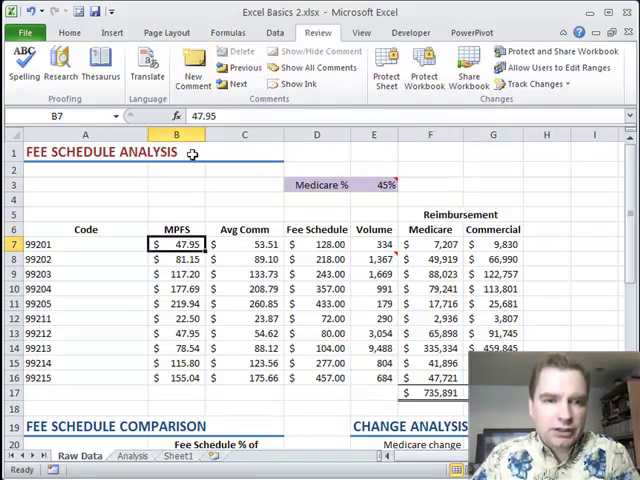
left_click(193, 80)
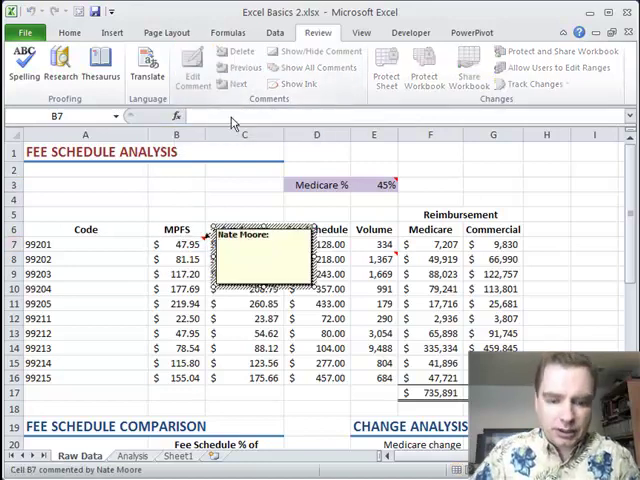
type("Retrieved ")
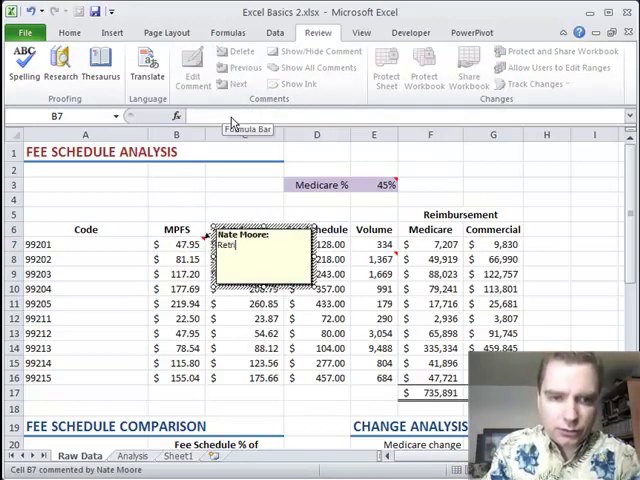
type("marc")
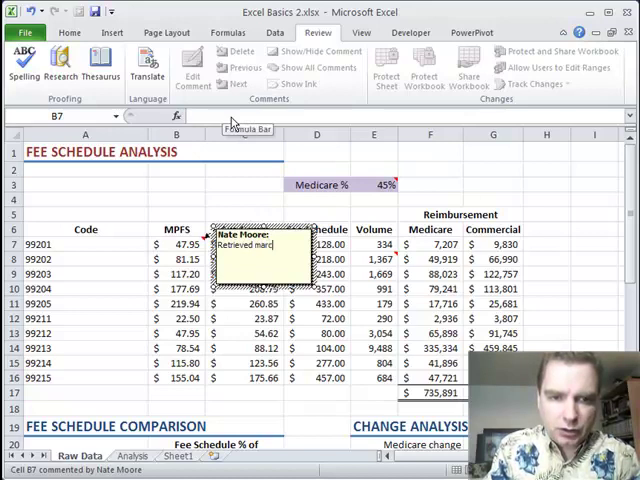
key("BackSpace")
key("BackSpace")
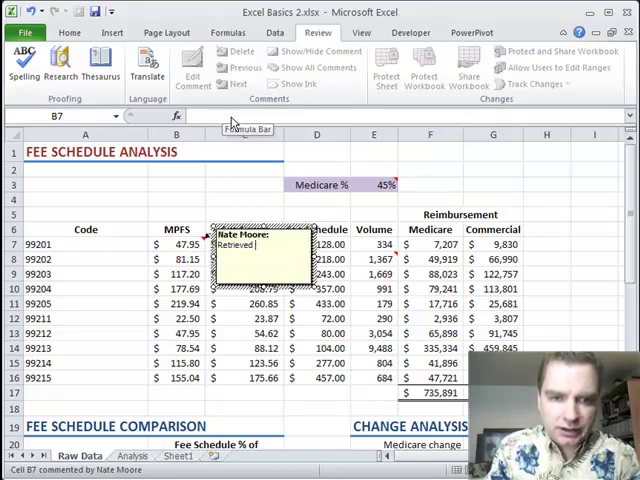
type("March 1")
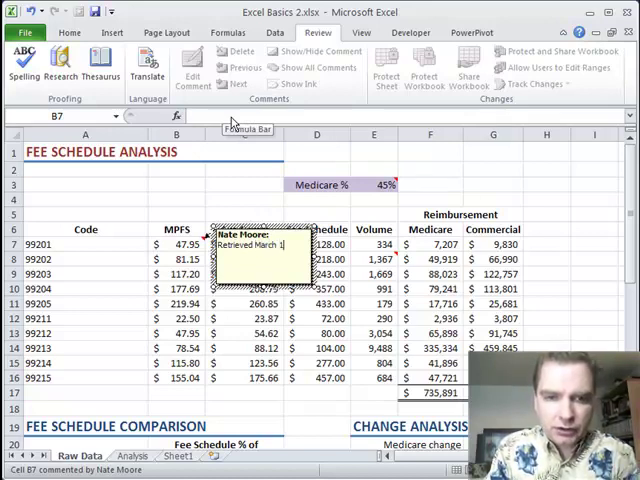
type("4")
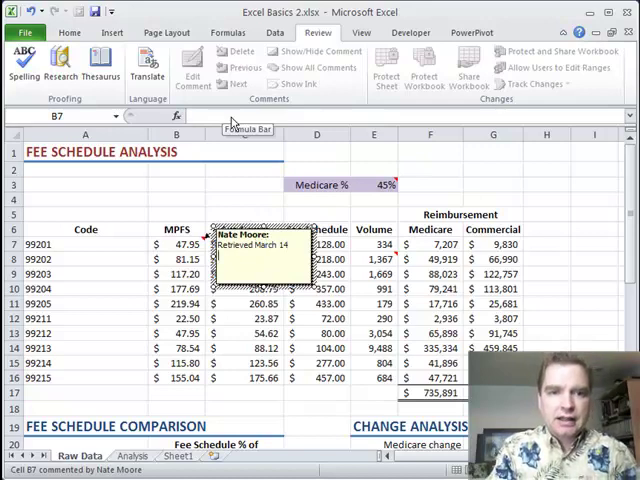
left_click(340, 304)
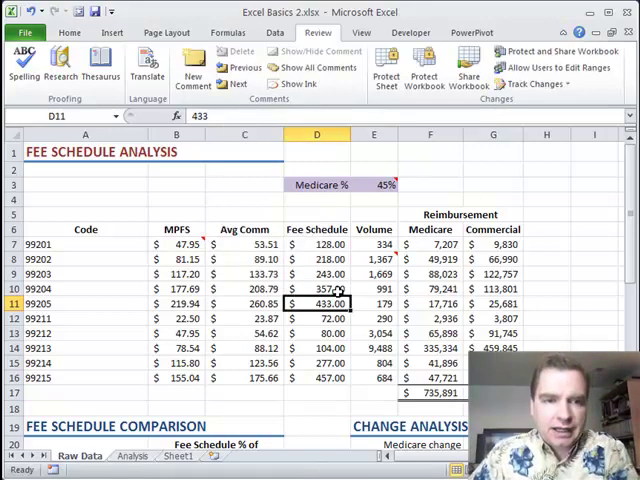
Select the commented 47.95 MPFS value in B7
left_click(180, 244)
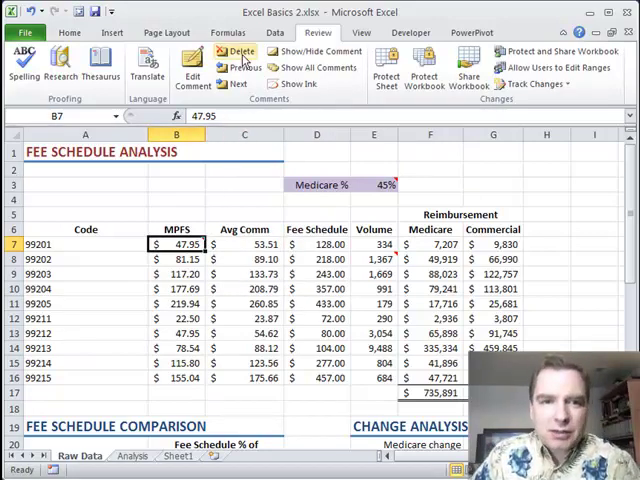
right_click(190, 244)
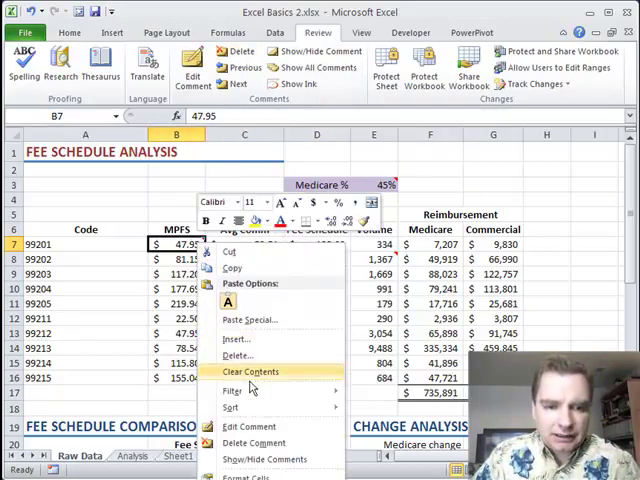
left_click(183, 244)
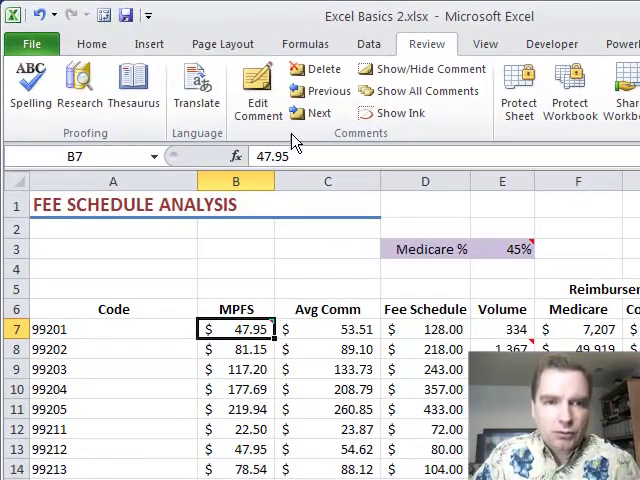
Step back one comment, then forward, wrapping to the workbook start at the Medicare note
left_click(318, 112)
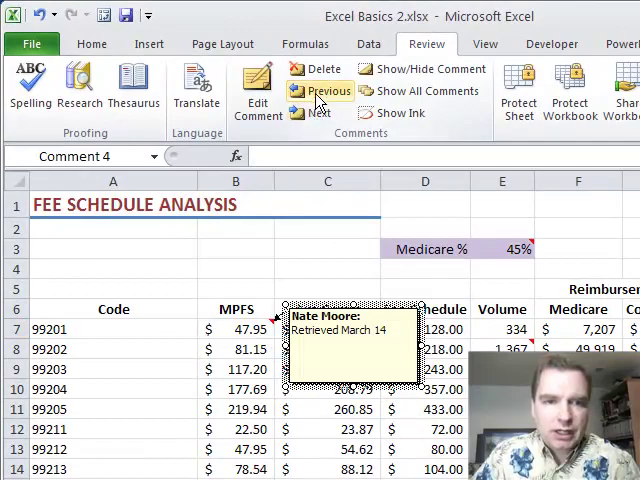
left_click(318, 100)
left_click(293, 110)
left_click(246, 89)
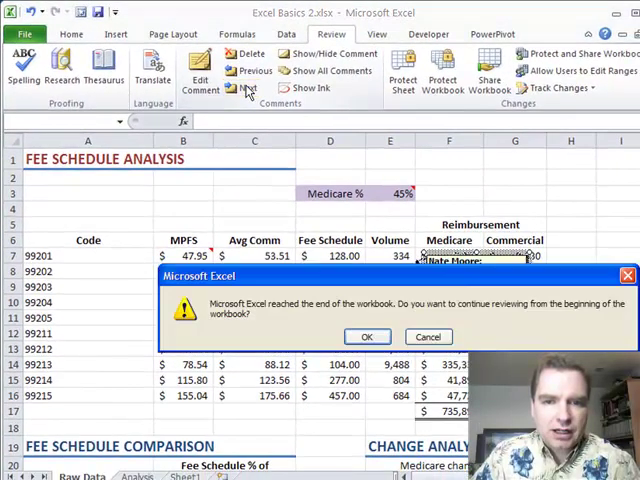
left_click(366, 336)
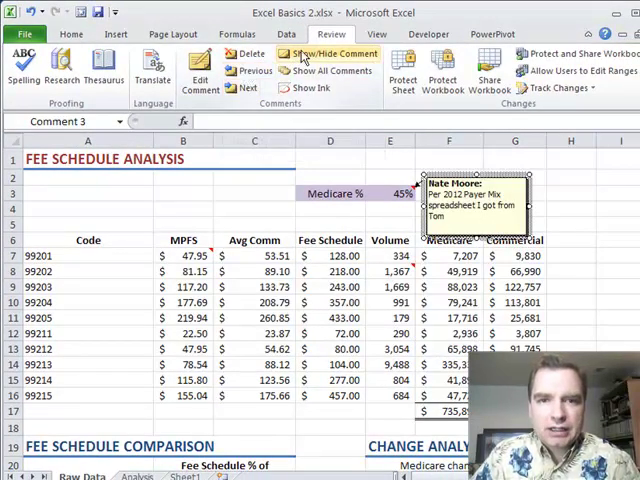
left_click(401, 267)
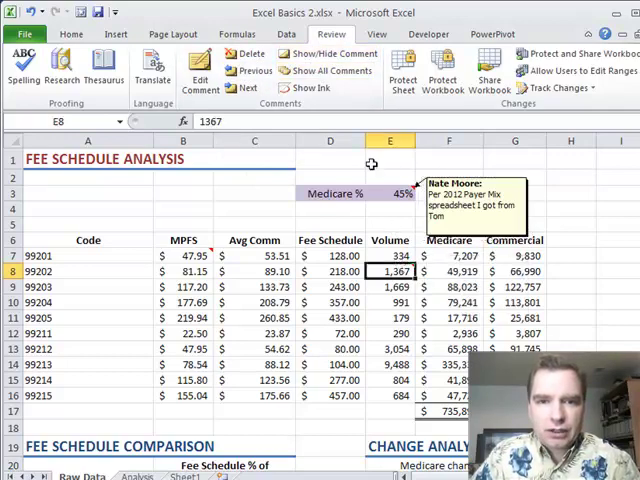
left_click(328, 55)
left_click(403, 193)
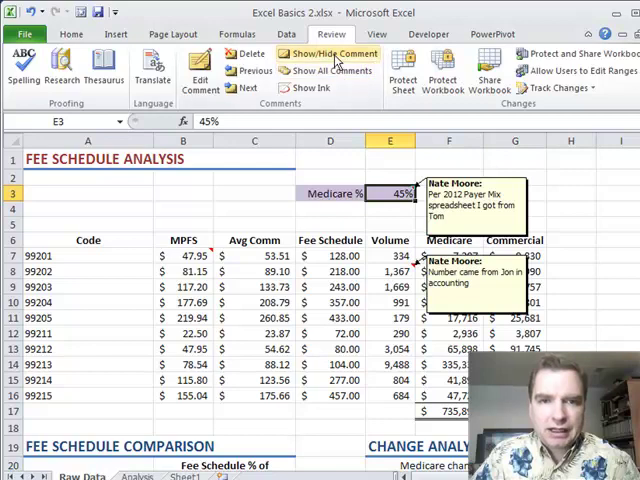
left_click(330, 71)
left_click(332, 72)
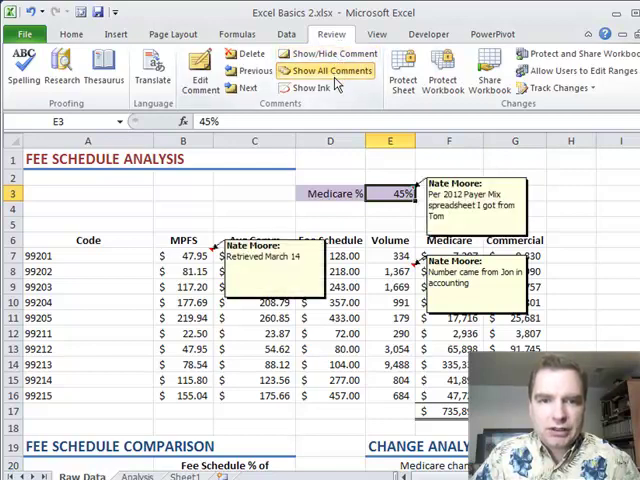
left_click(332, 72)
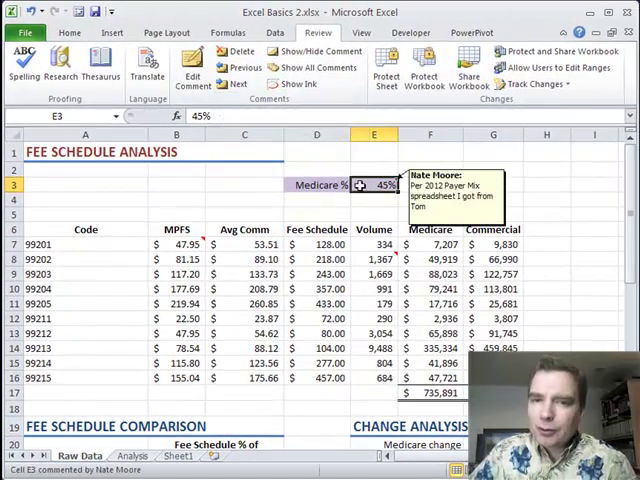
right_click(372, 186)
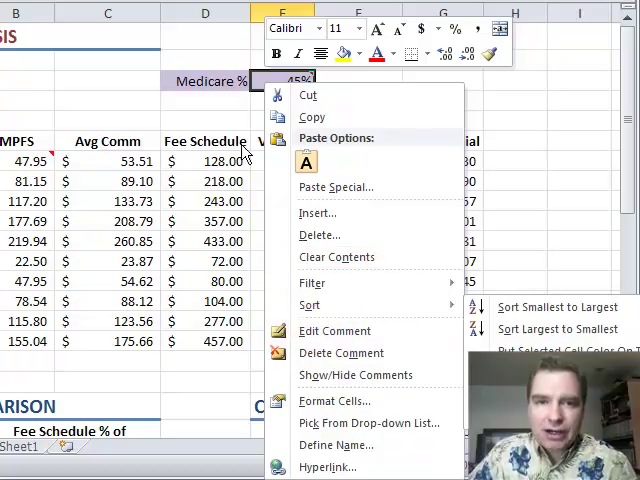
key("Escape")
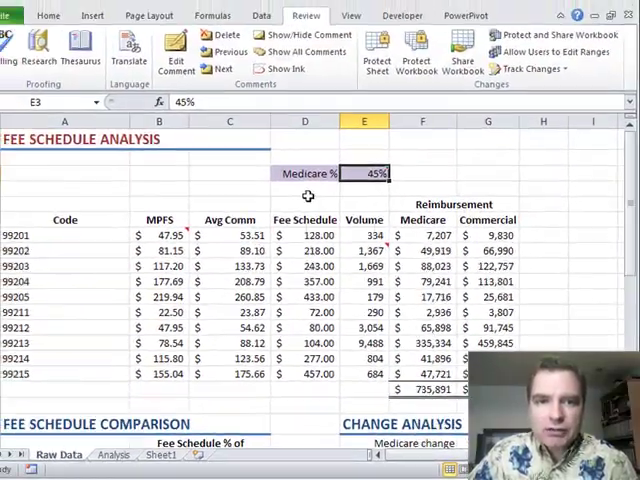